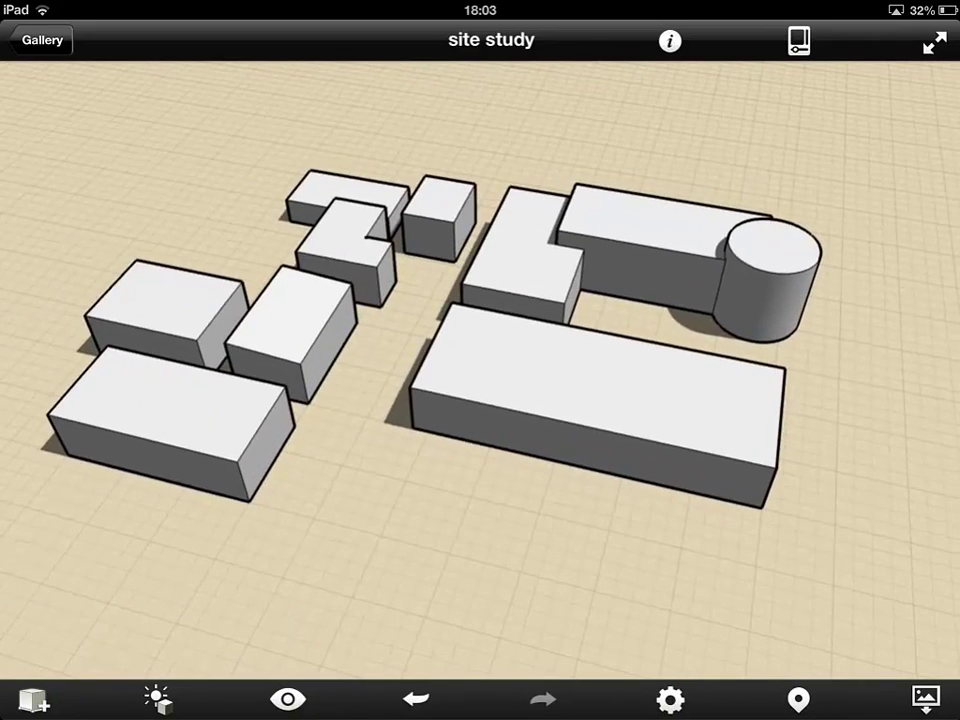
# Step: Close the site study model and return to FormIt's Sketch Gallery
pyautogui.click(41, 40)
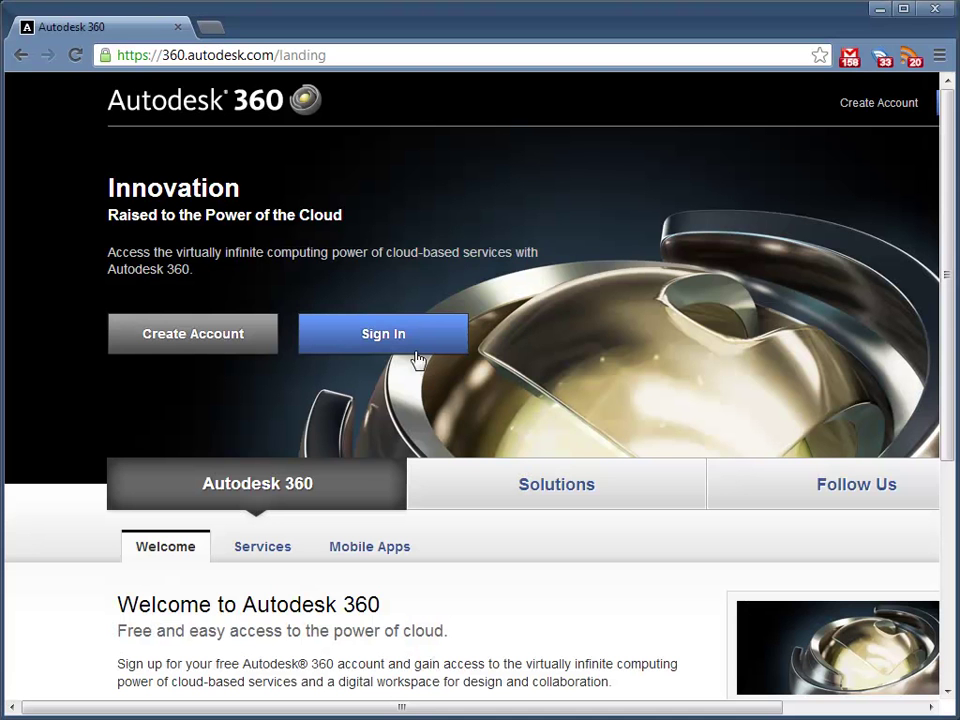
pyautogui.click(378, 336)
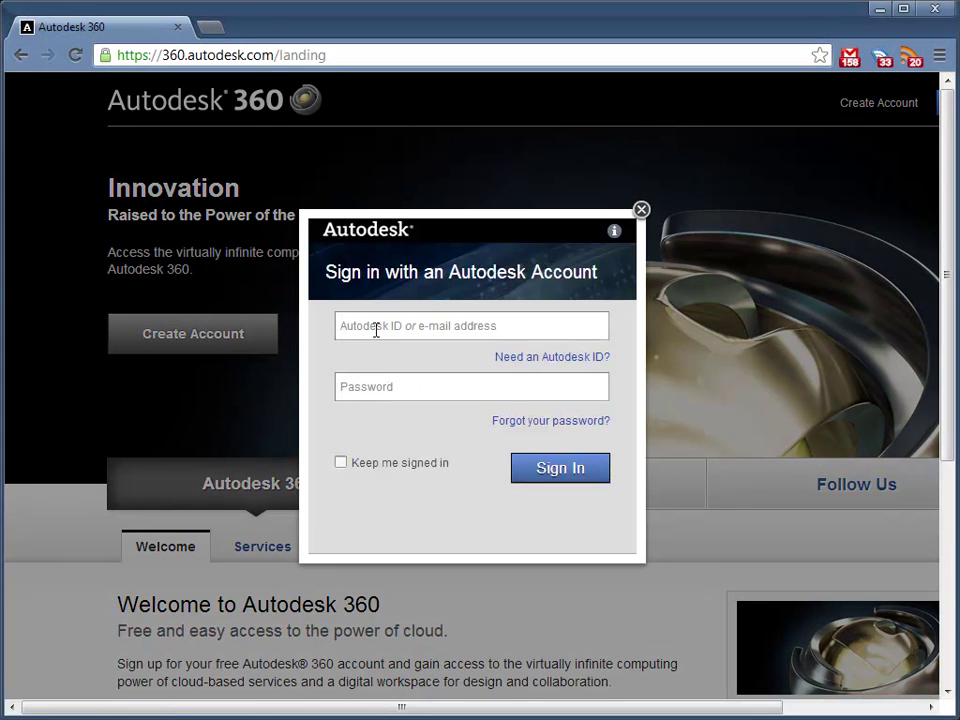
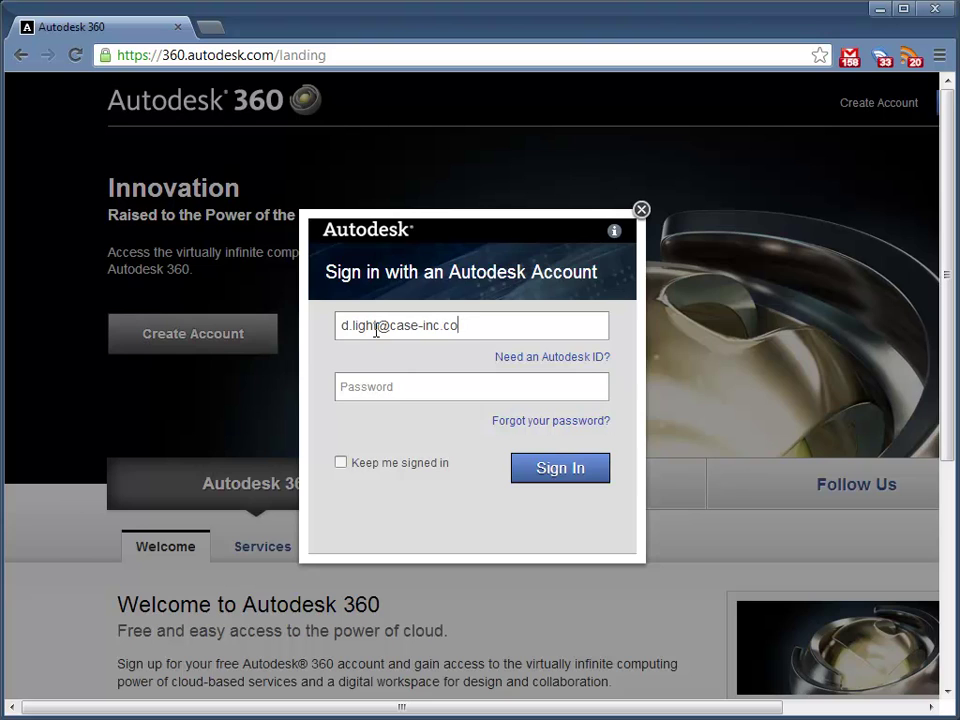
pyautogui.press('Tab')
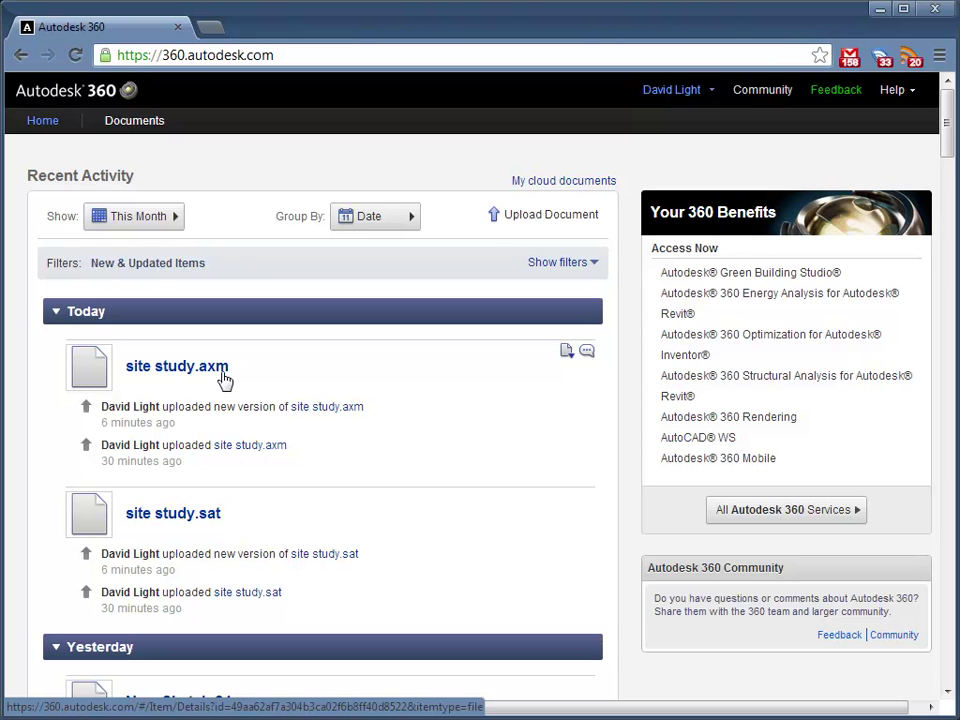
# Step: Open the FormIt folder under Documents in Autodesk 360
pyautogui.click(136, 121)
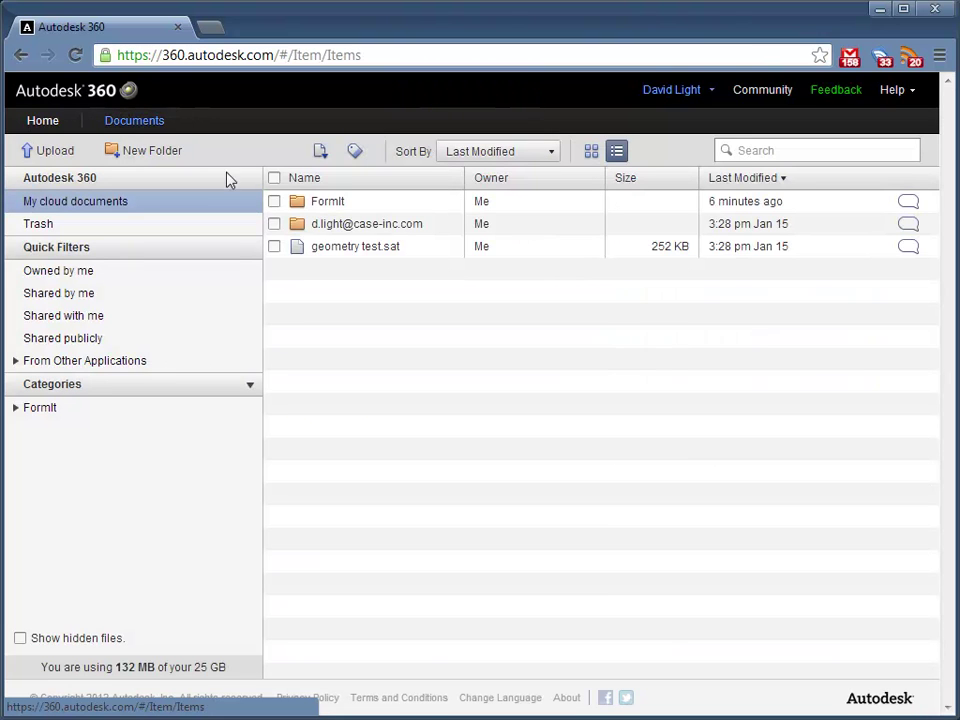
pyautogui.click(322, 208)
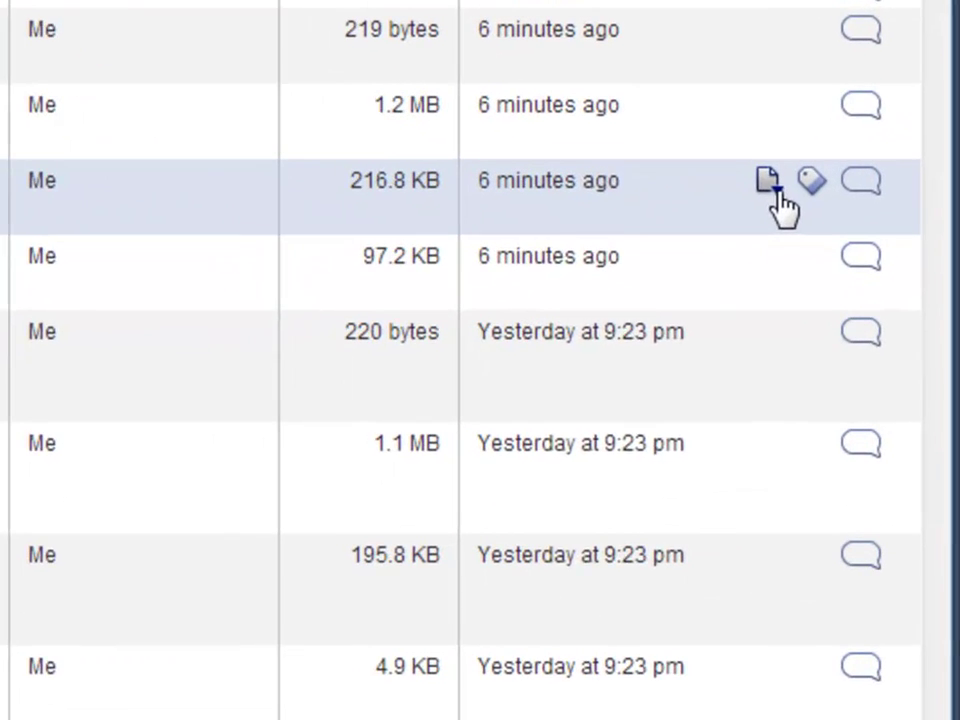
pyautogui.click(862, 330)
pyautogui.moveTo(650, 282)
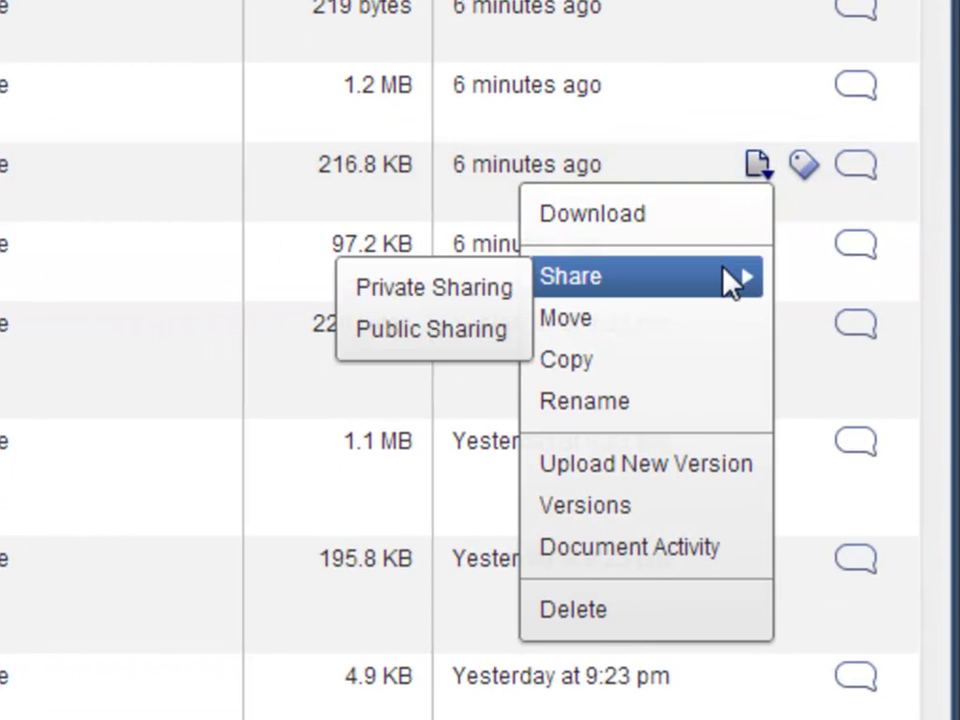
pyautogui.click(478, 292)
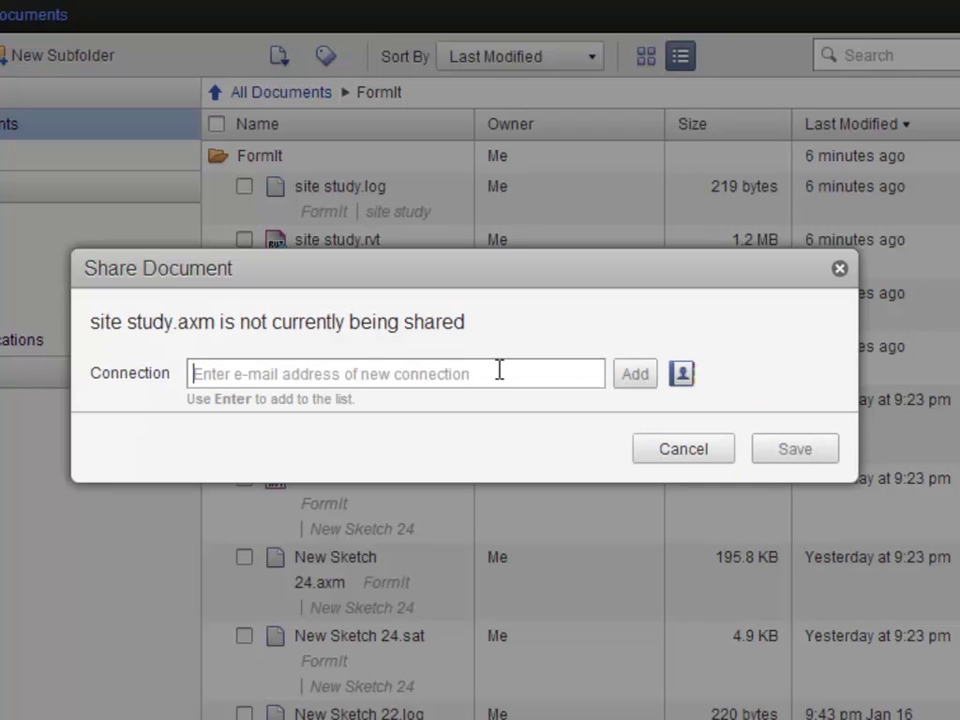
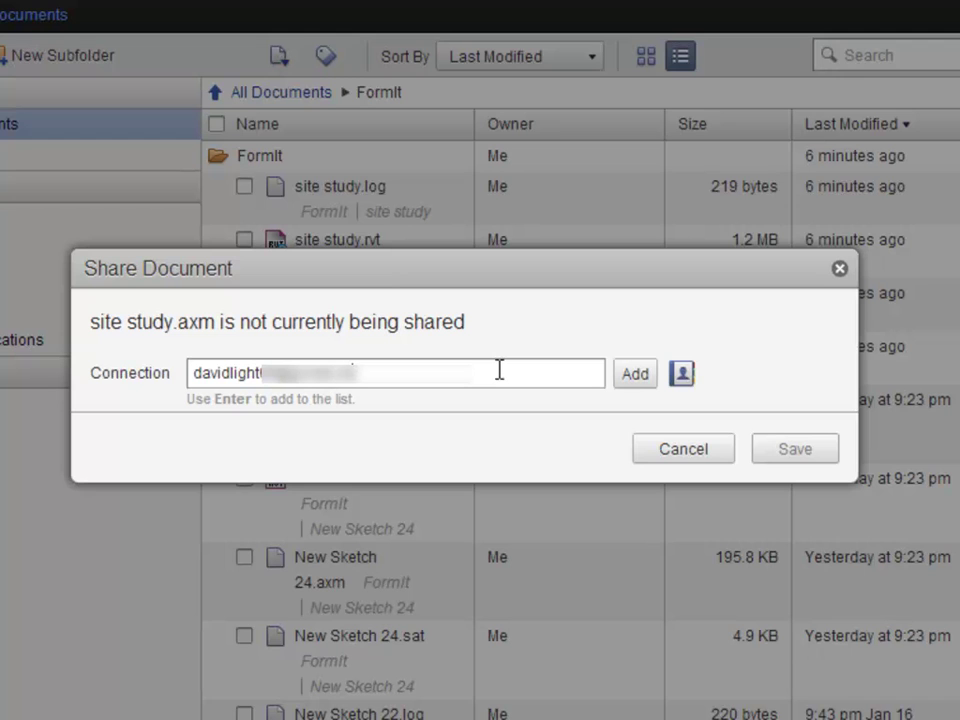
pyautogui.click(634, 376)
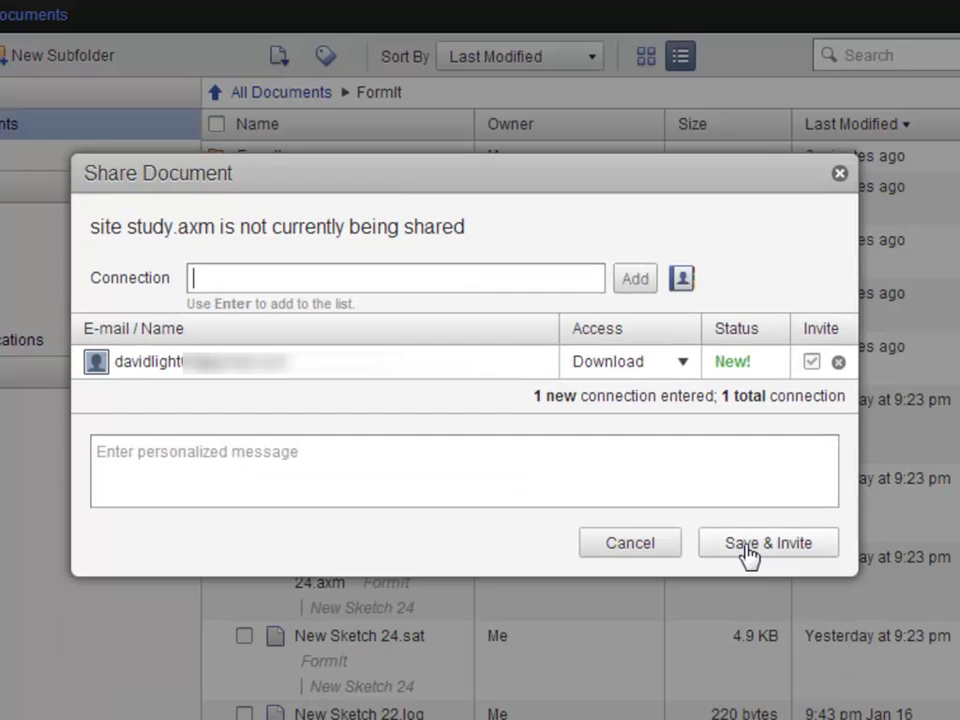
# Step: Save the sharing settings and send the invitation for site study.axm
pyautogui.click(746, 549)
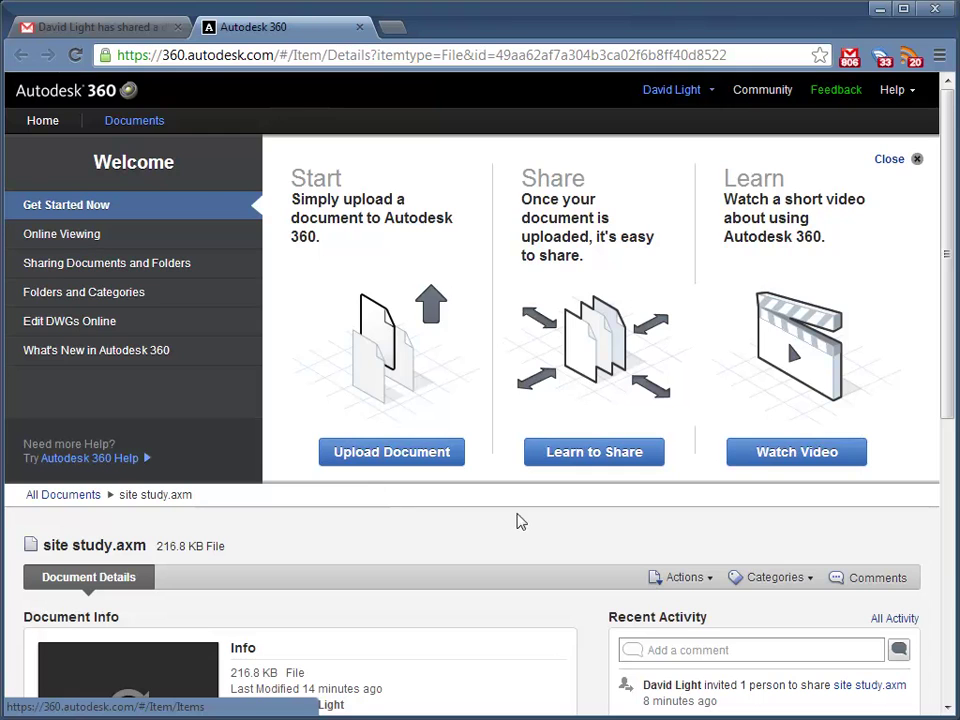
# Step: Check the site study.axm details page, confirming private sharing with two connections
pyautogui.scroll(-5, 495, 516)
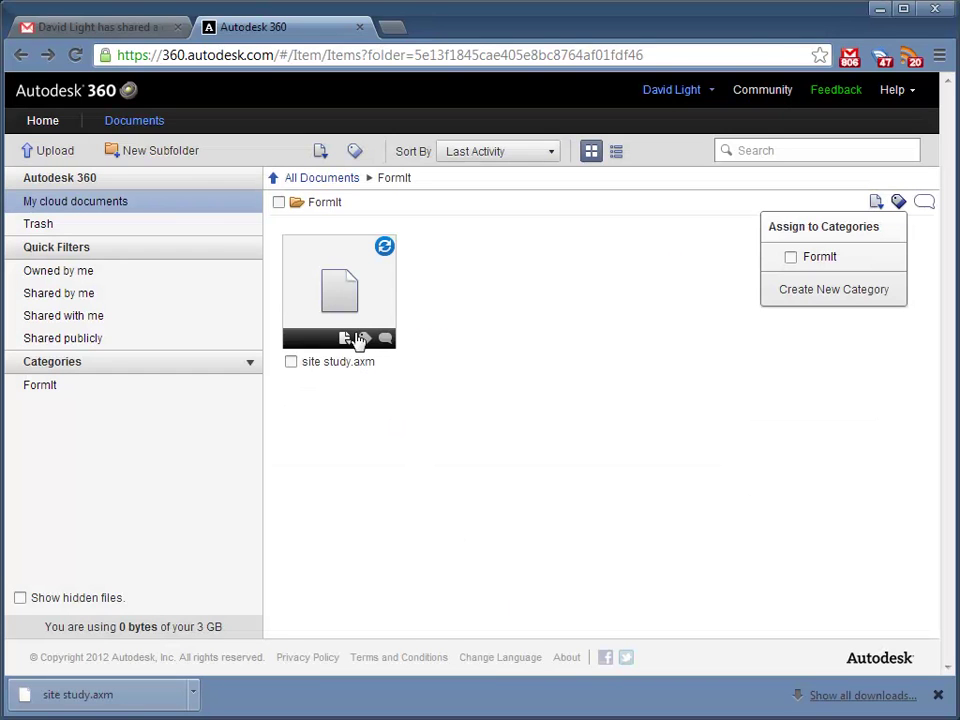
pyautogui.click(349, 317)
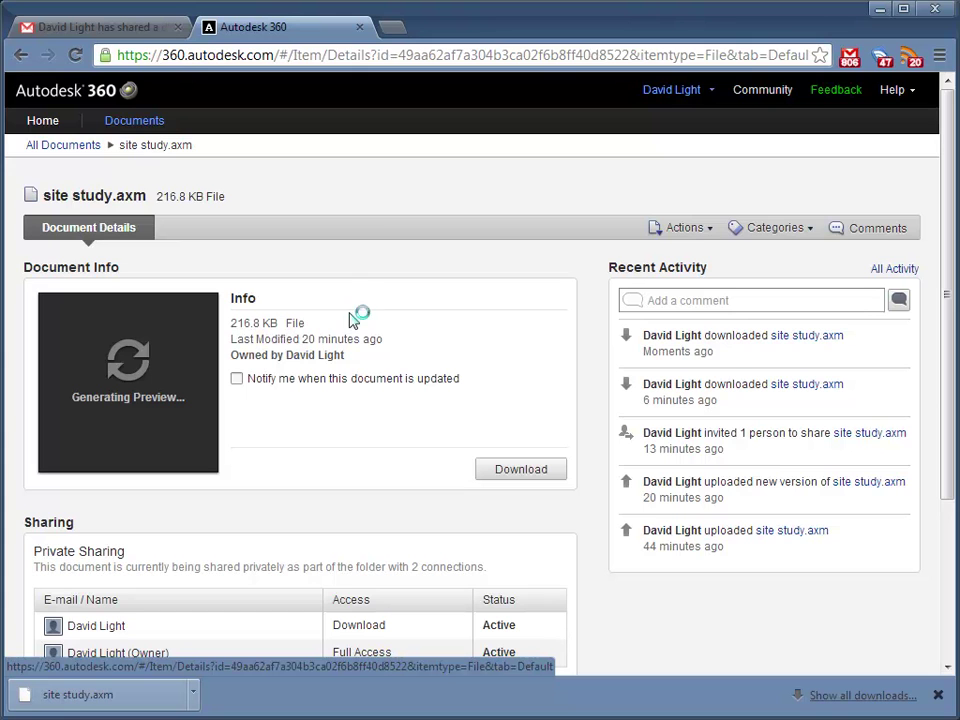
pyautogui.scroll(-1, 955, 280)
pyautogui.scroll(-2, 955, 280)
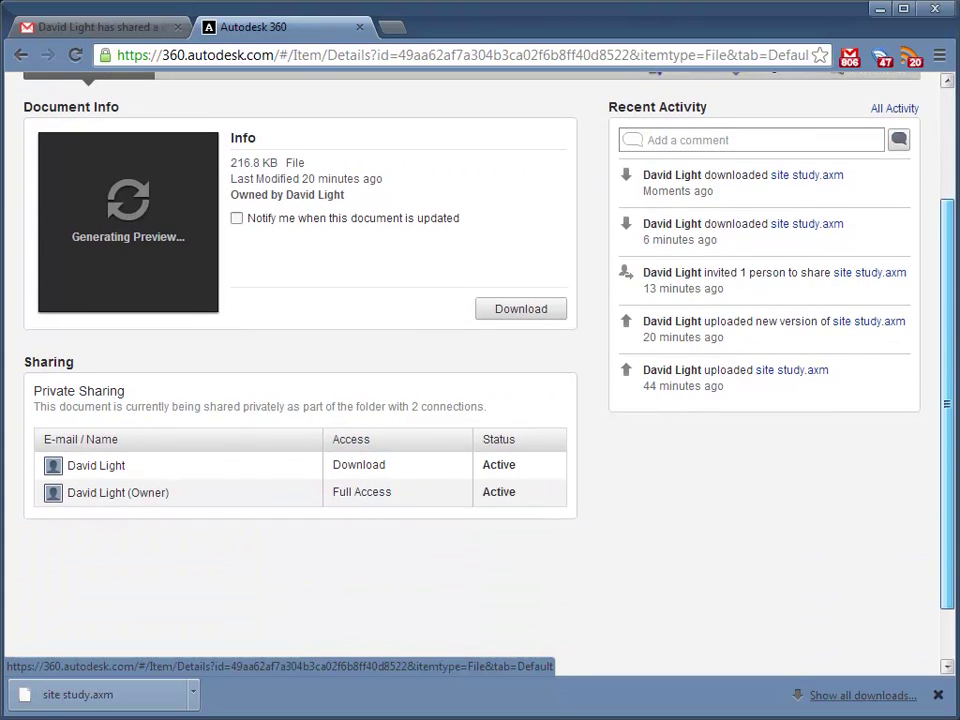
pyautogui.scroll(1, 955, 280)
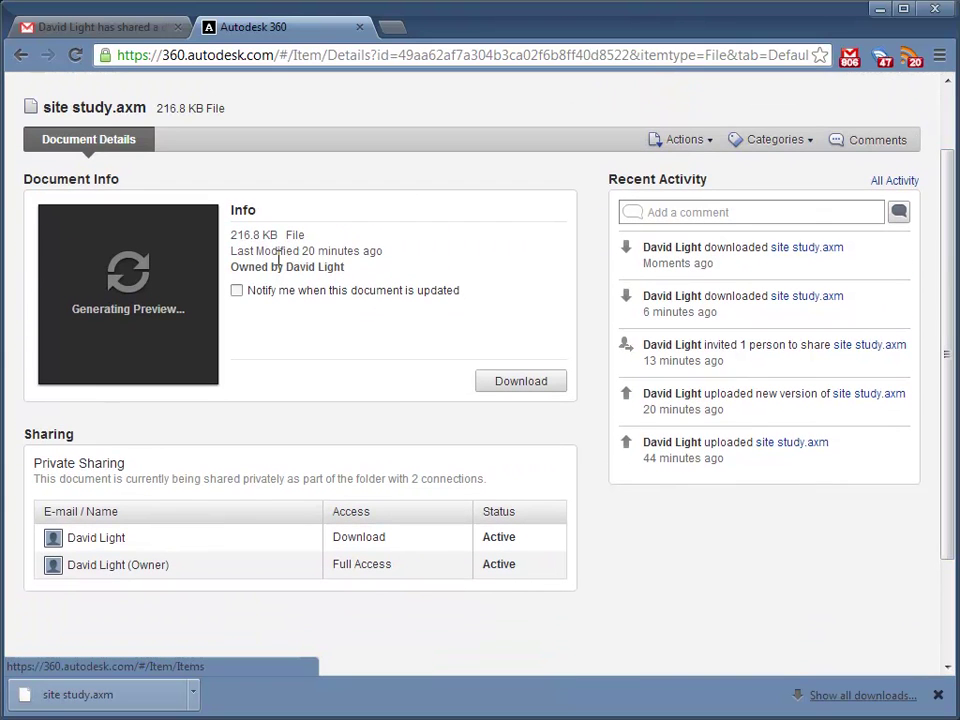
# Step: Return to the FormIt folder and bring up its actions menu
pyautogui.click(22, 55)
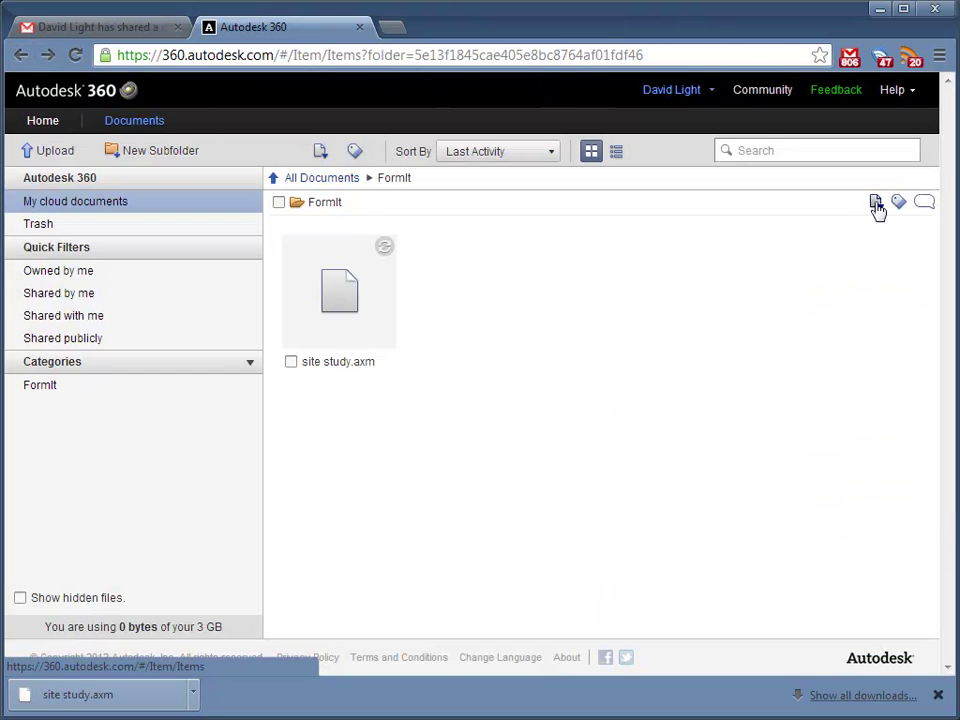
pyautogui.click(877, 204)
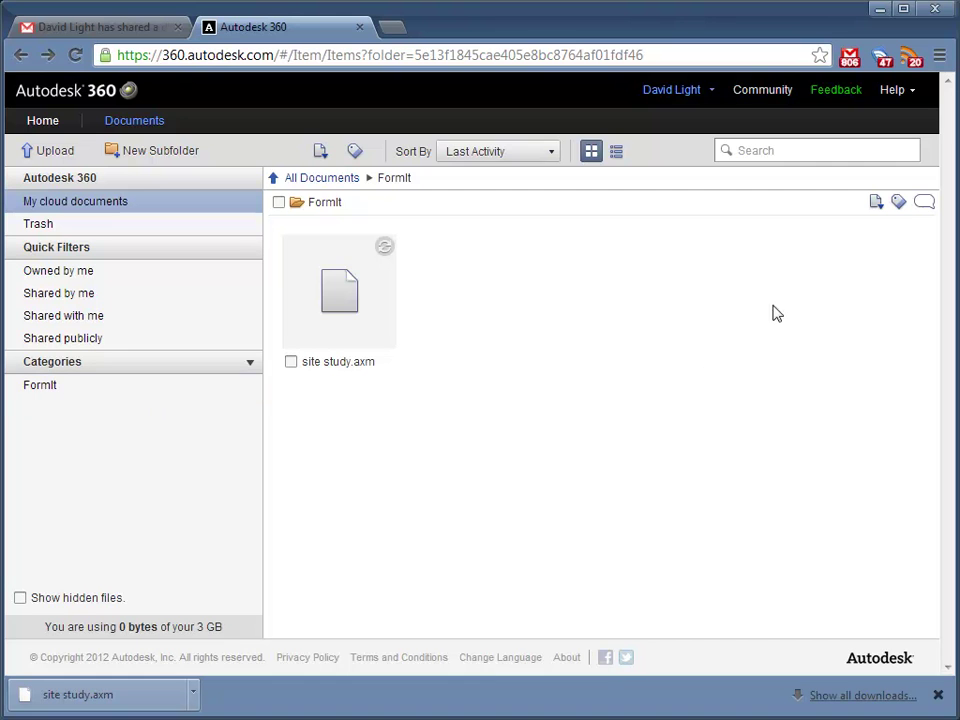
# Step: Comment "this looks ok as a first pass." on the FormIt folder
pyautogui.click(924, 203)
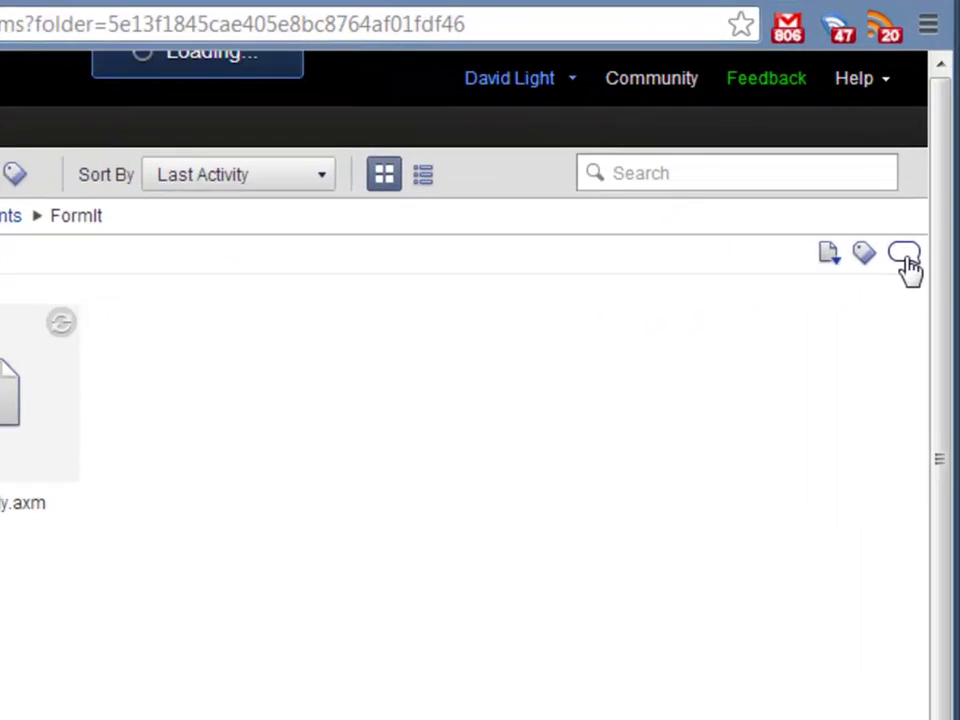
pyautogui.click(205, 400)
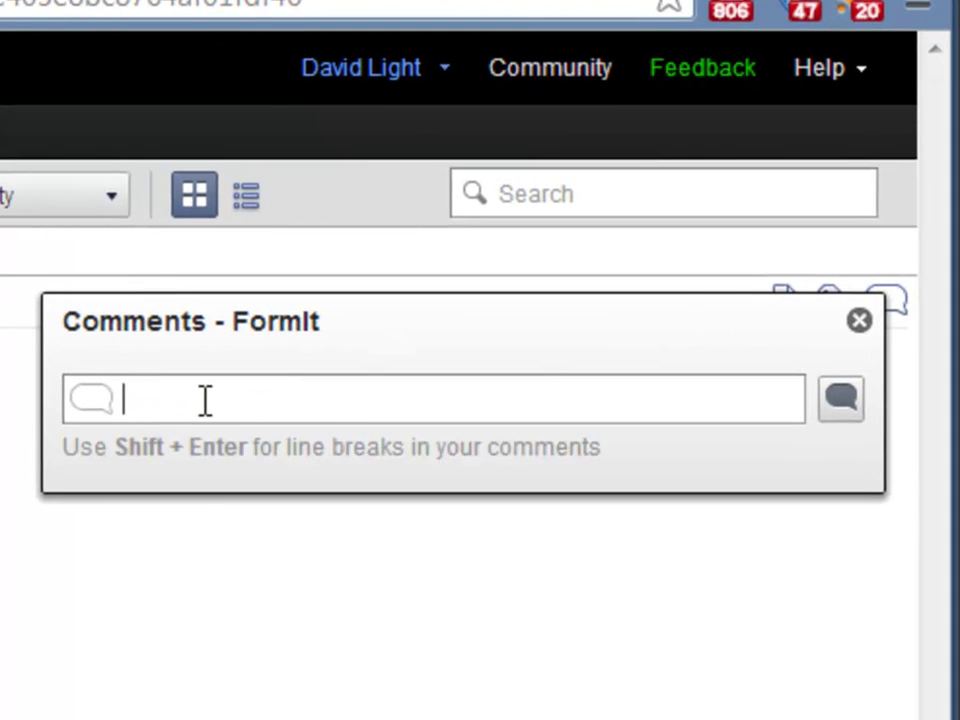
pyautogui.write('th')
pyautogui.write('is looks ')
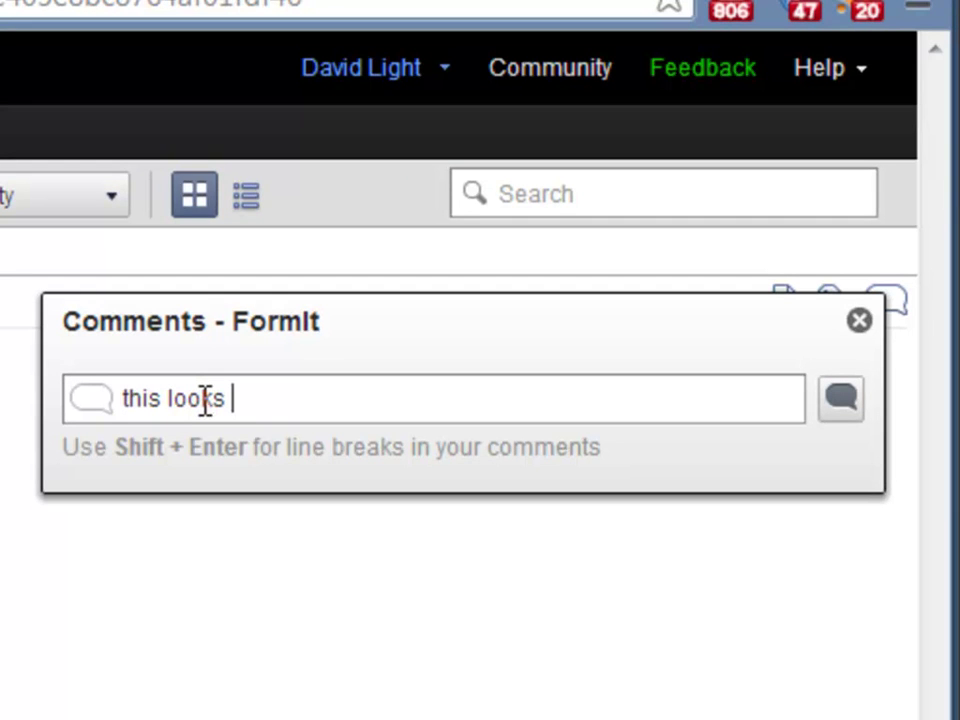
pyautogui.write('ok ')
pyautogui.write('as a firs')
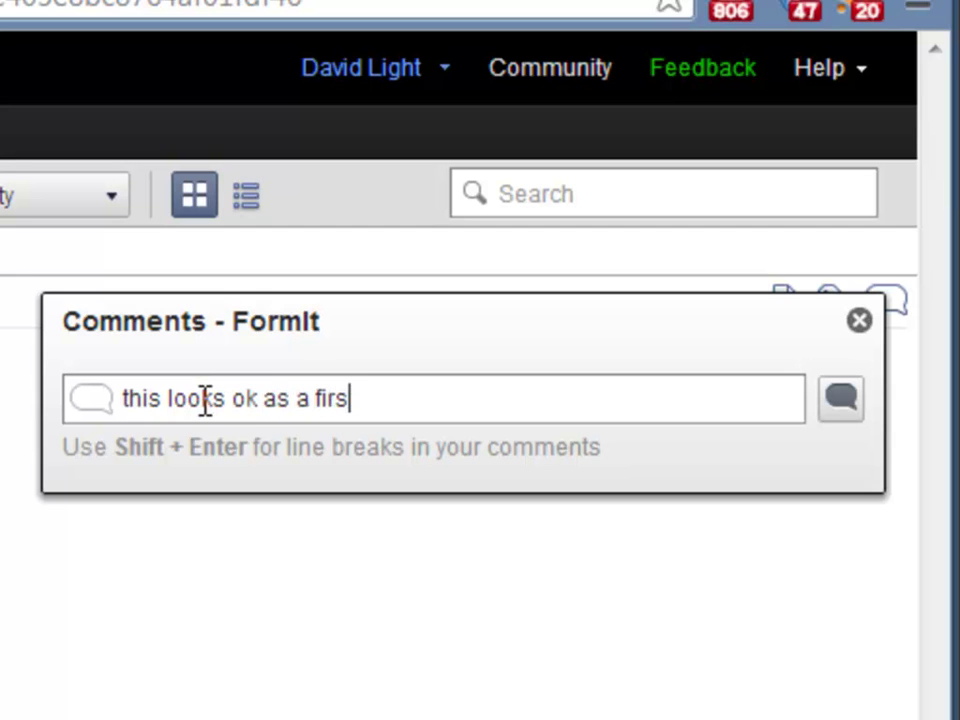
pyautogui.write('t pass.')
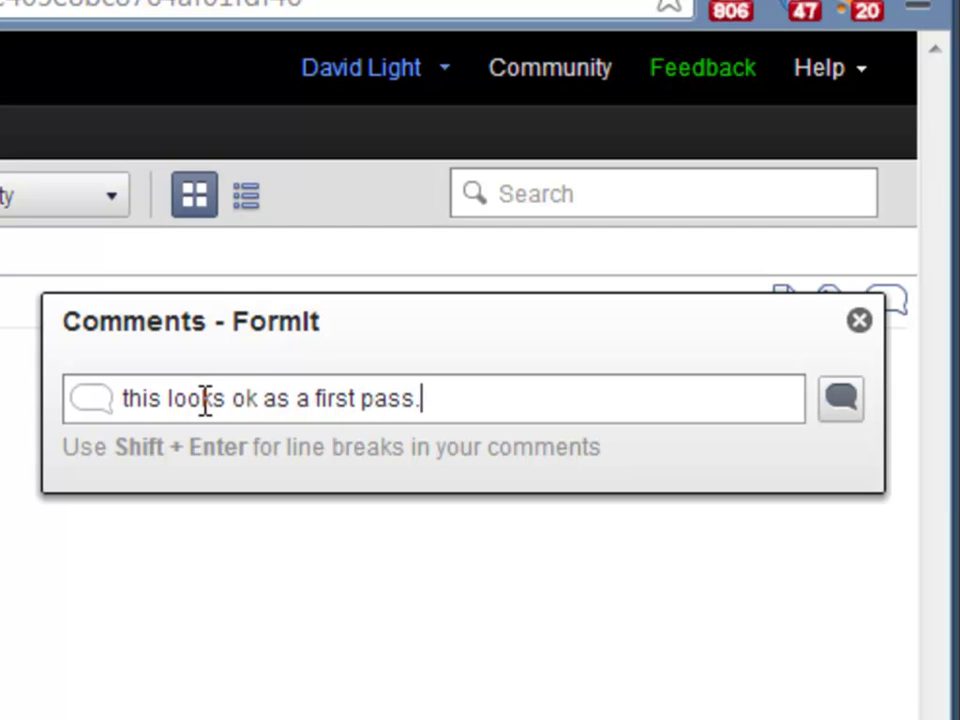
pyautogui.press('Return')
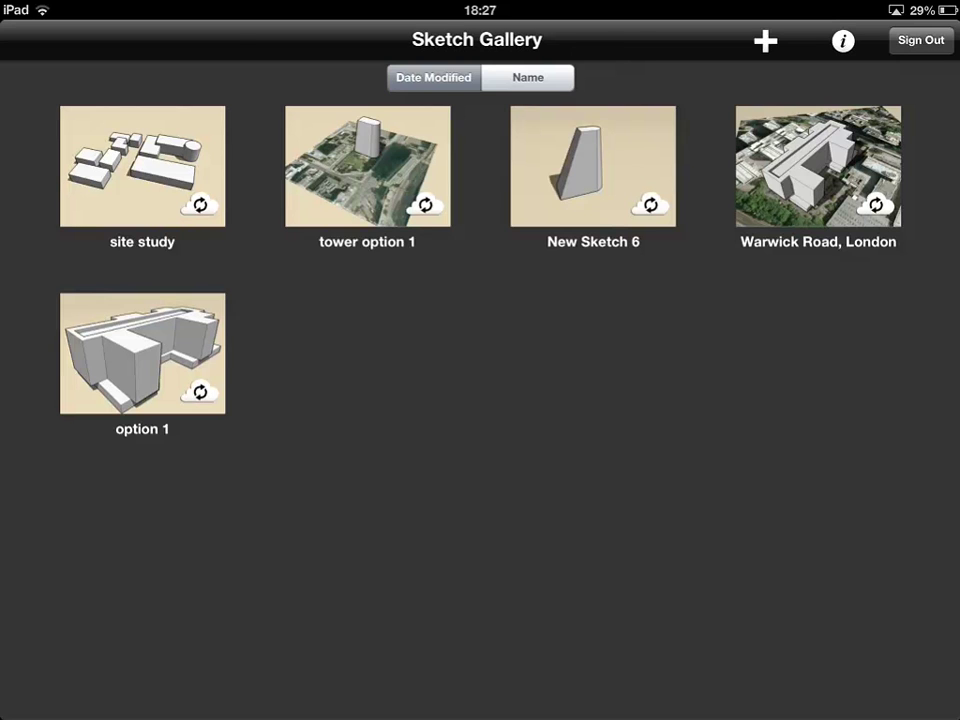
# Step: View the Sketch Properties of the synced "site study" sketch in the gallery
pyautogui.click(142, 166)
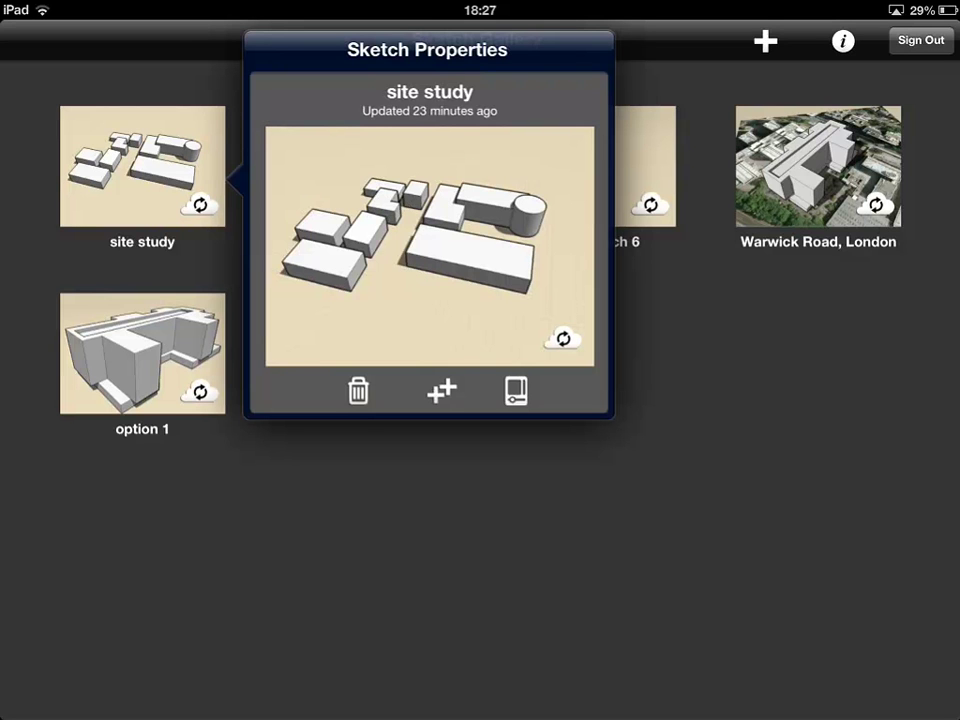